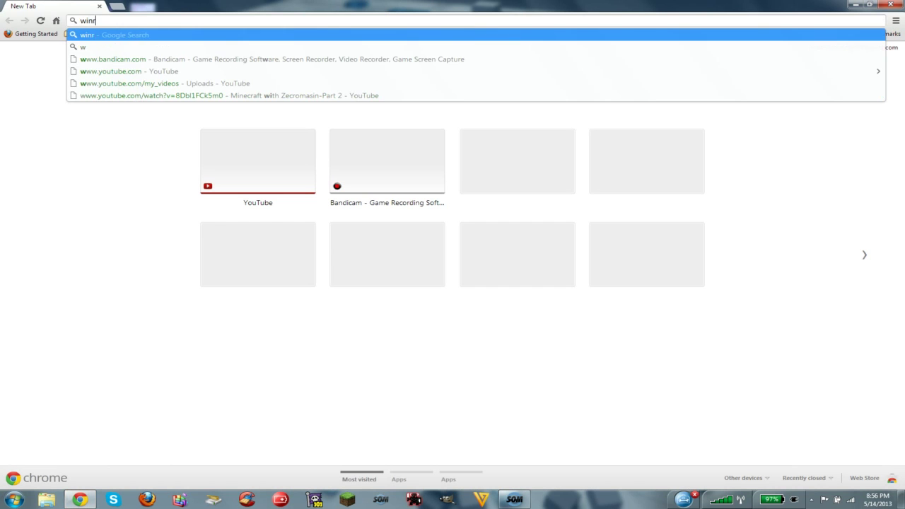
# Search the web for winrar and download WinRAR x64 (64 bit) 5.00 beta 3 from the RARLAB downloads page
pyautogui.press('Return')
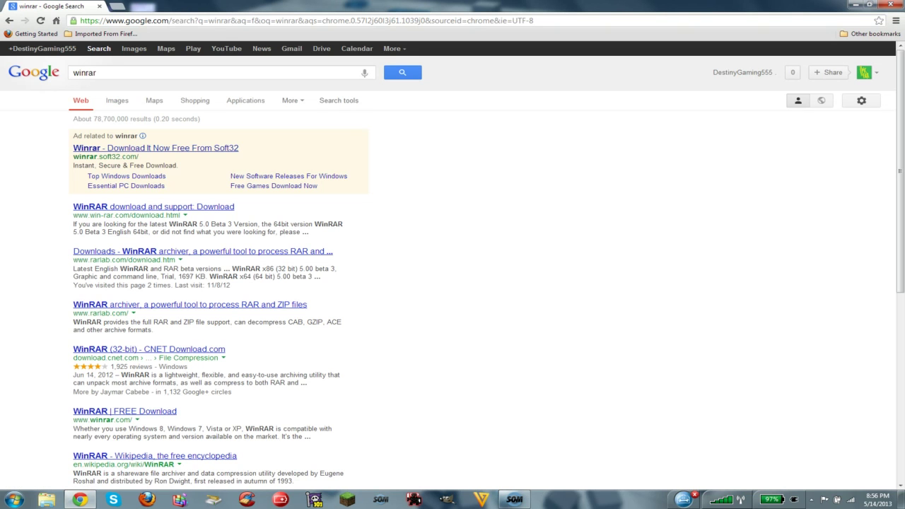
pyautogui.click(203, 251)
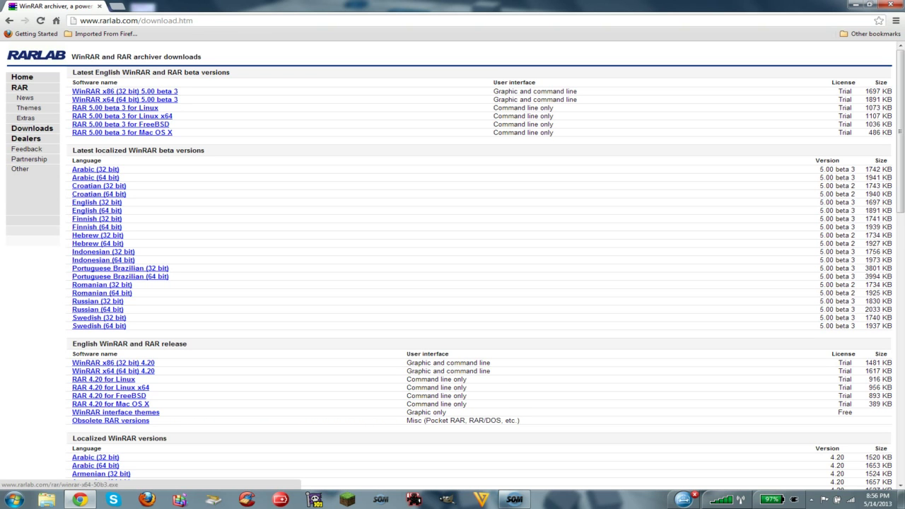
pyautogui.click(124, 99)
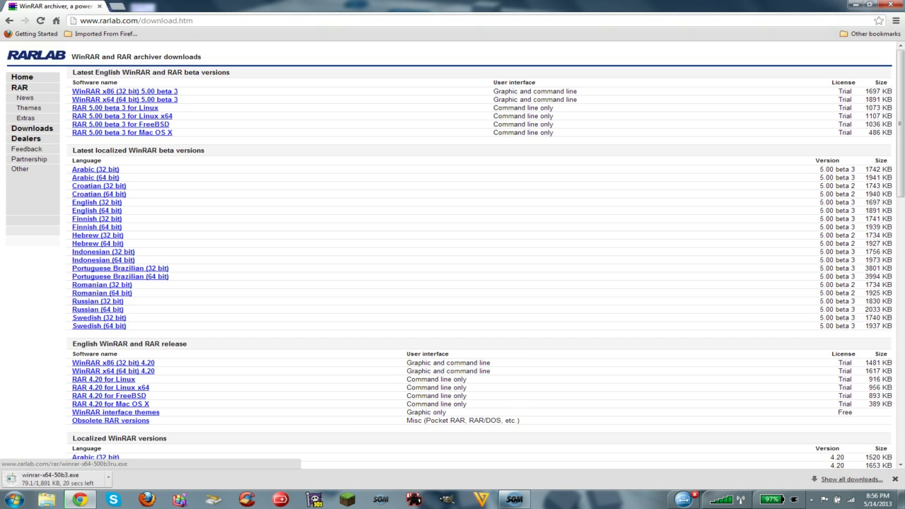
# Check the computer's system properties for the operating system type, then close the window
pyautogui.click(14, 500)
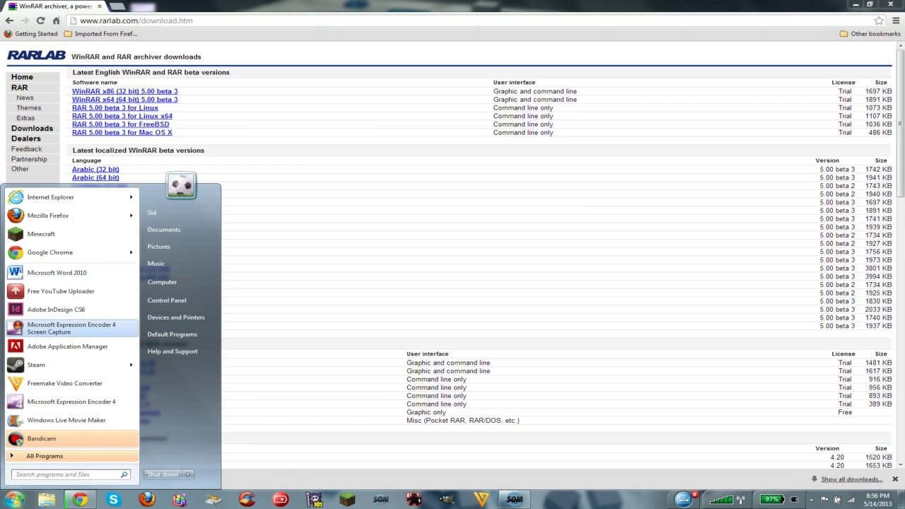
pyautogui.rightClick(203, 282)
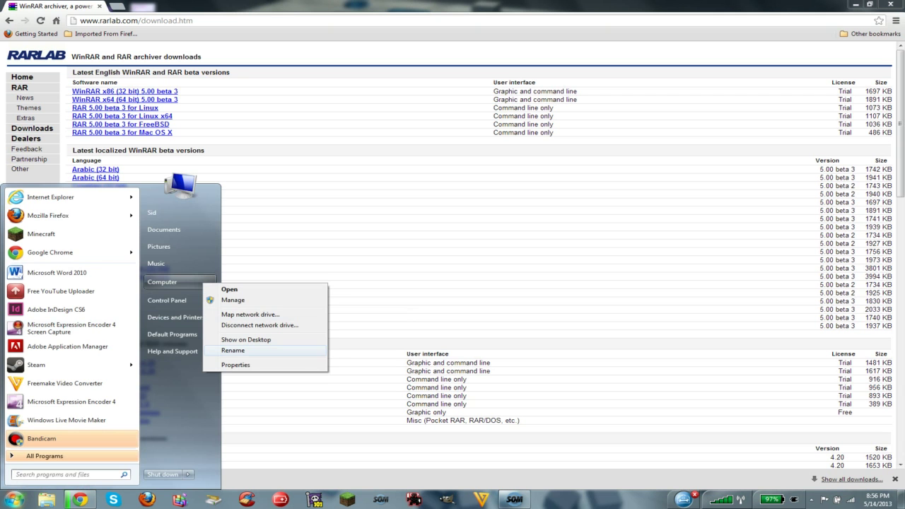
pyautogui.click(235, 365)
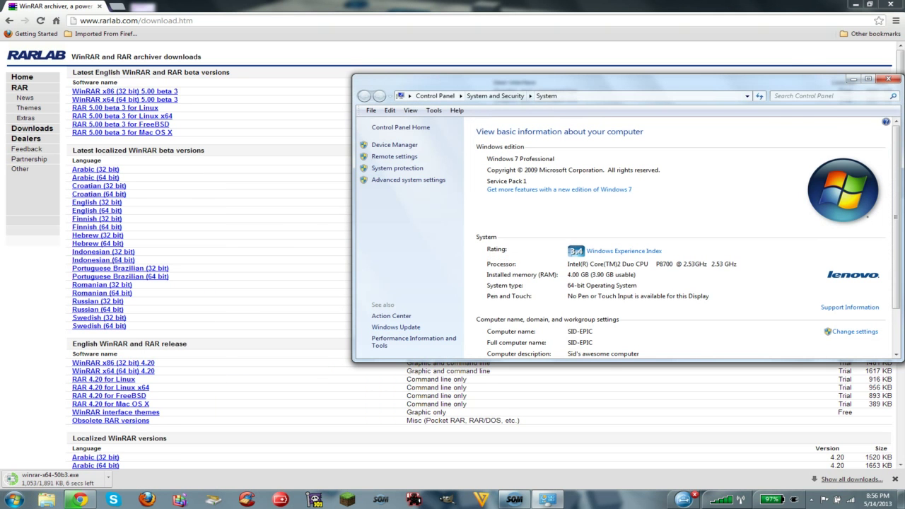
pyautogui.moveTo(541, 80); pyautogui.dragTo(432, 72)
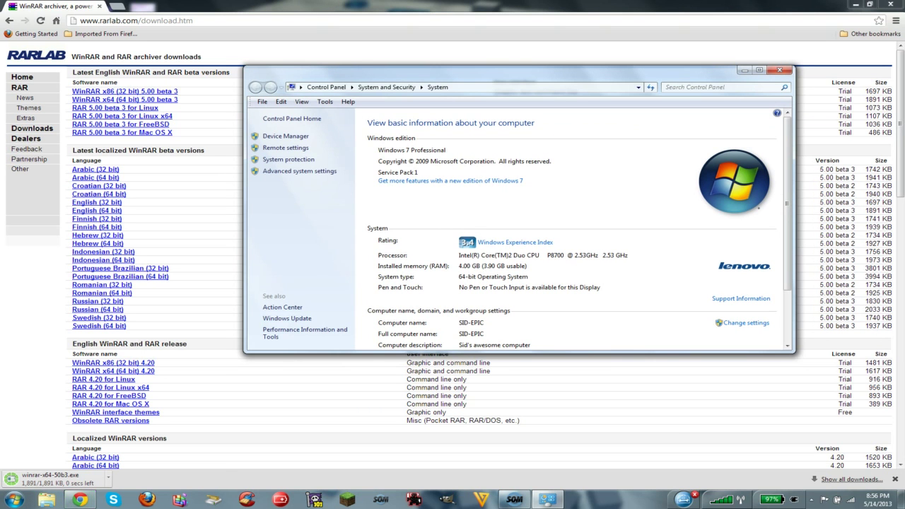
pyautogui.hotkey('alt', 'F4')
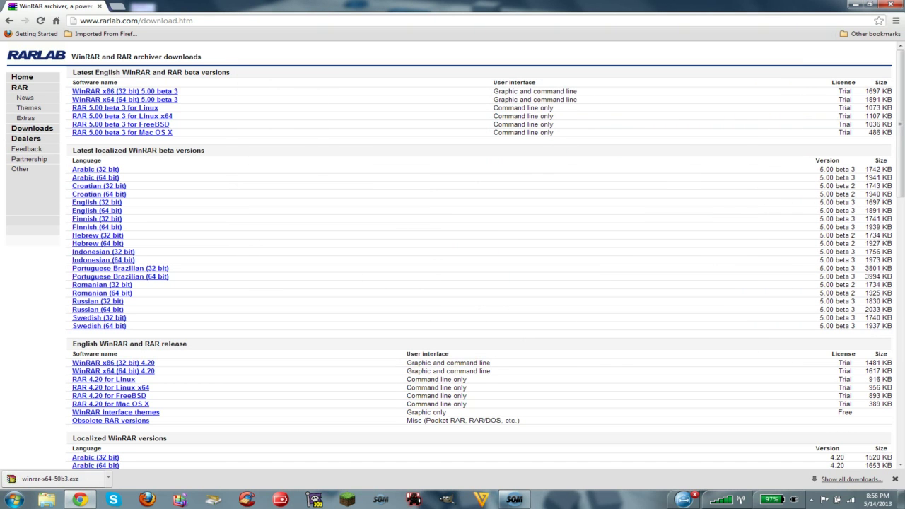
# Run the downloaded winrar-x64-50b3.exe and install WinRAR in the default folder with the default file associations and integration options
pyautogui.click(40, 480)
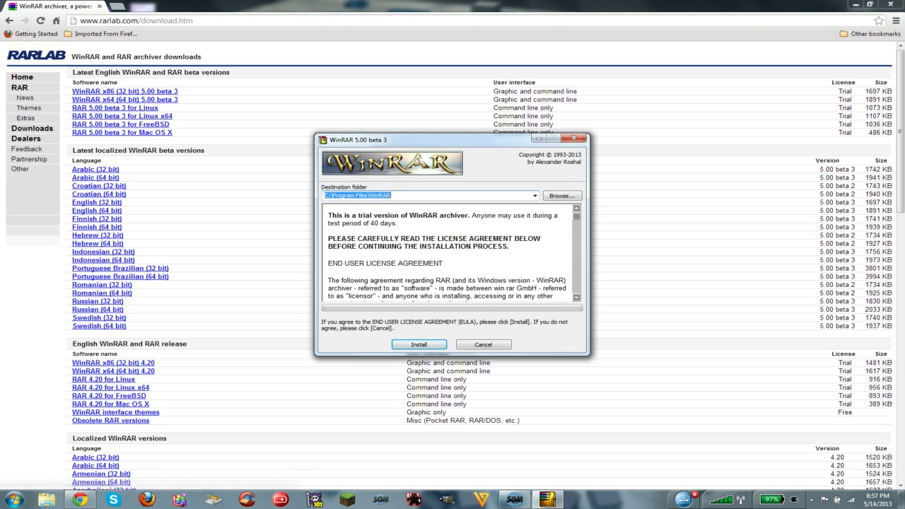
pyautogui.click(220, 124)
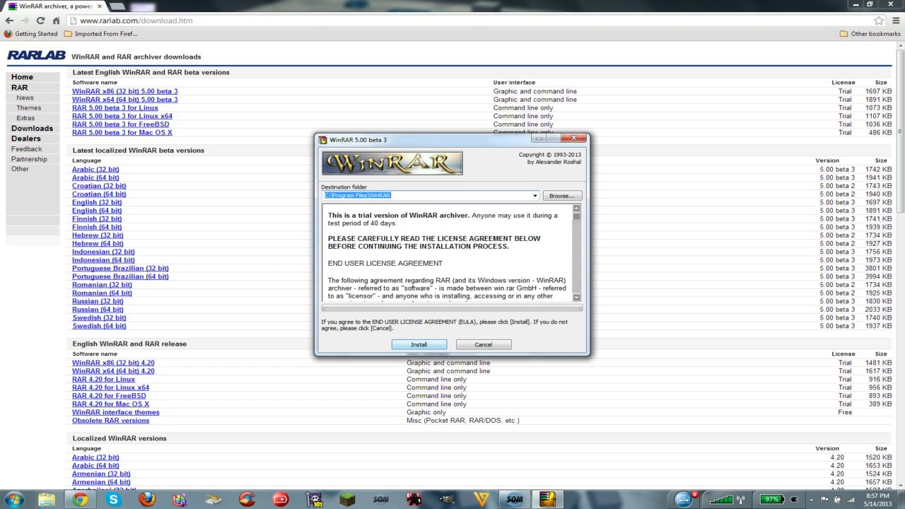
pyautogui.press('Return')
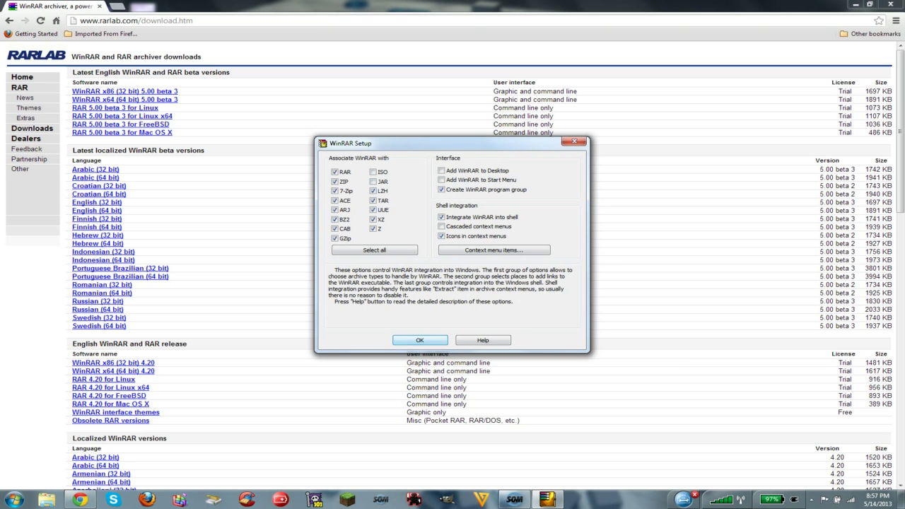
pyautogui.click(420, 340)
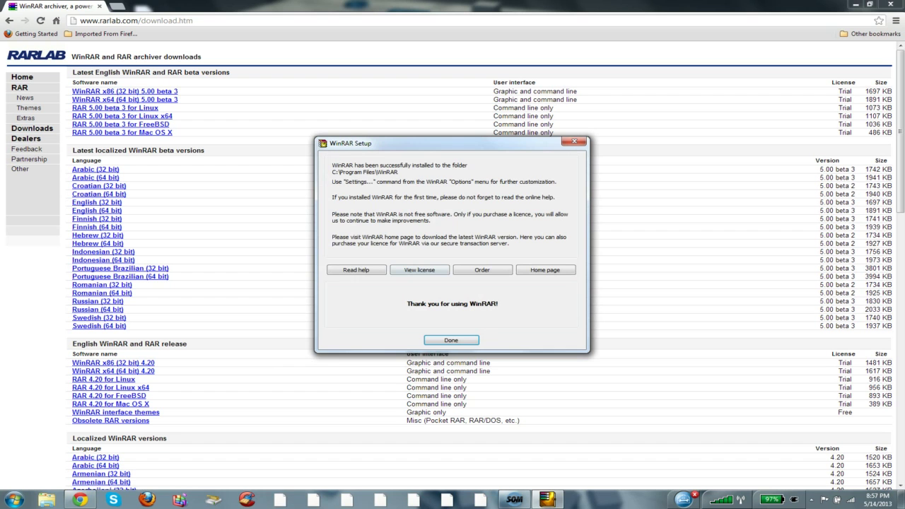
pyautogui.press('Return')
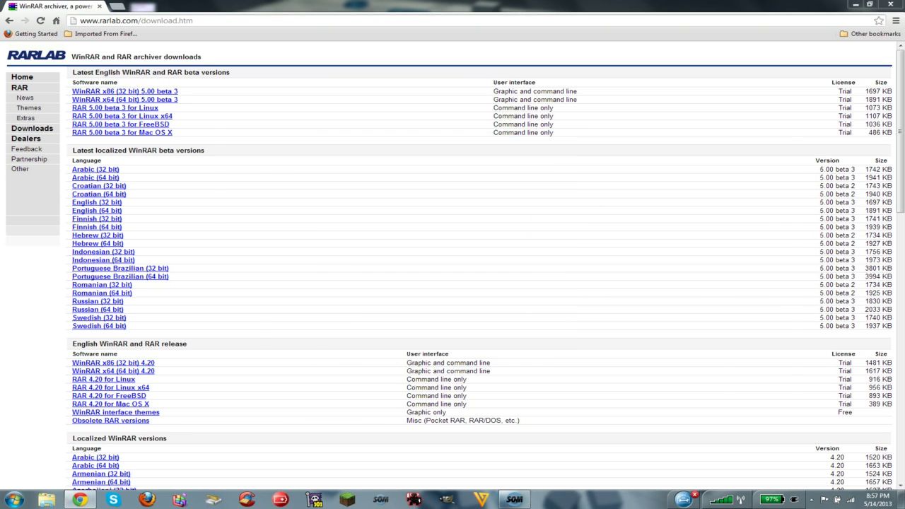
# Close the WinRAR shortcuts folder and minimize the browser to show the desktop
pyautogui.moveTo(371, 274)
pyautogui.mouseDown()
pyautogui.moveTo(357, 235)
pyautogui.moveTo(368, 271)
pyautogui.mouseUp()
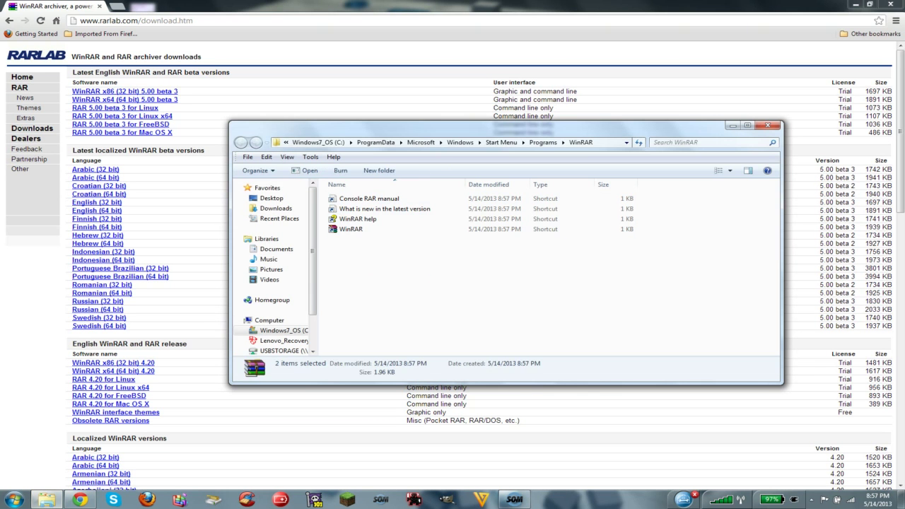
pyautogui.click(768, 125)
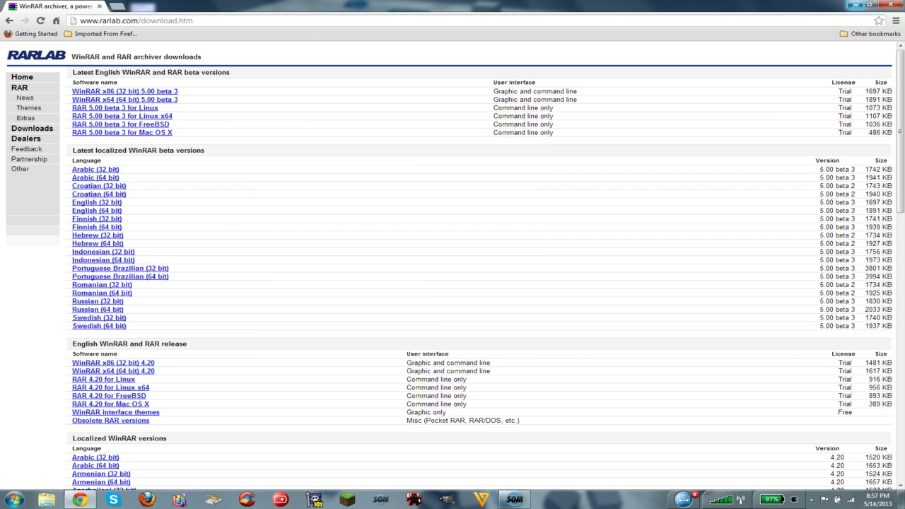
pyautogui.click(856, 5)
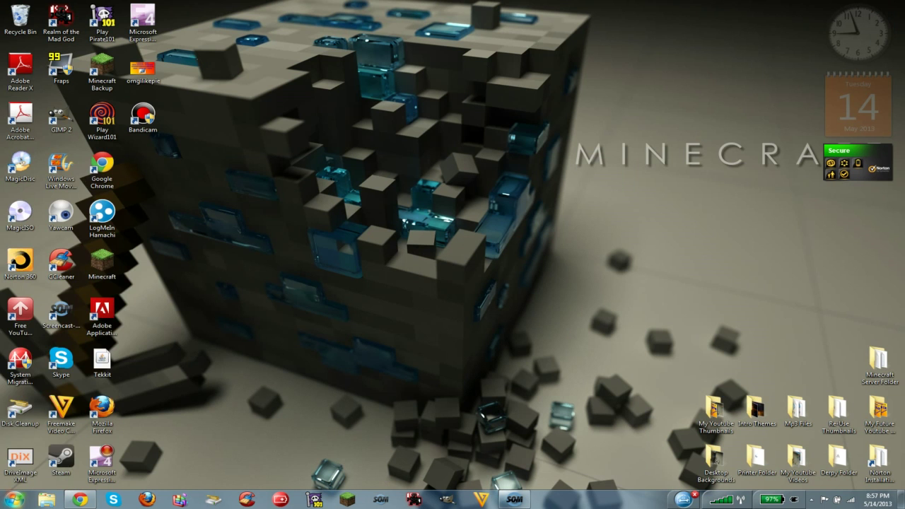
# Search the computer's programs and files for "slender"
pyautogui.click(14, 499)
pyautogui.write('slender')
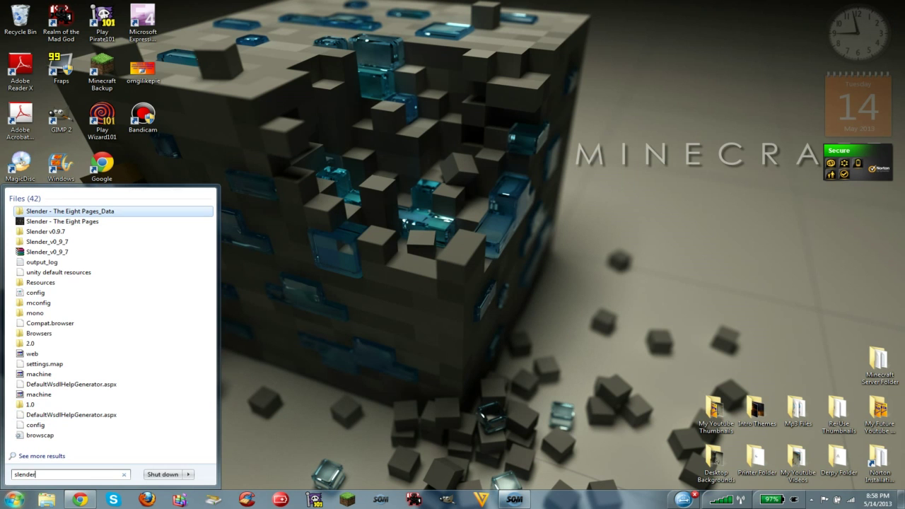
pyautogui.press('Escape')
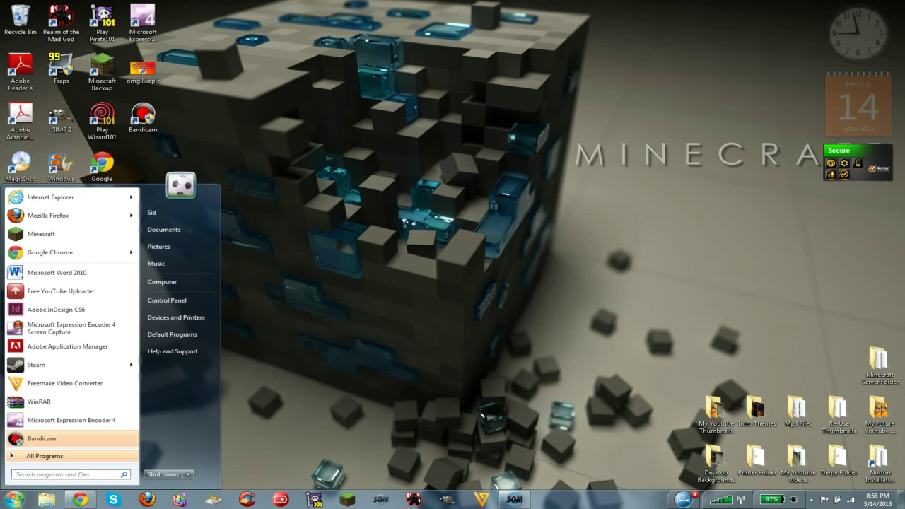
pyautogui.press('Escape')
# Compress the Slender_v0_9_7 folder in Downloads into a zipped archive
pyautogui.click(47, 500)
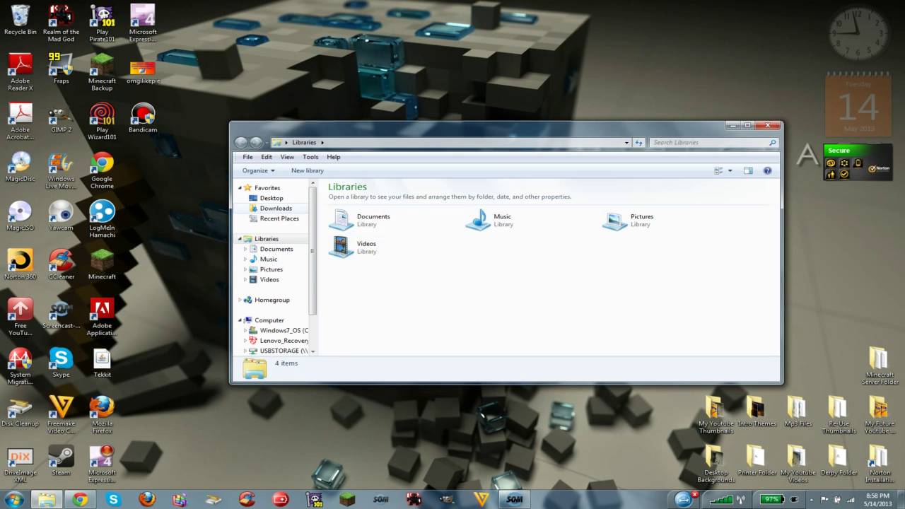
pyautogui.click(276, 208)
pyautogui.click(354, 210)
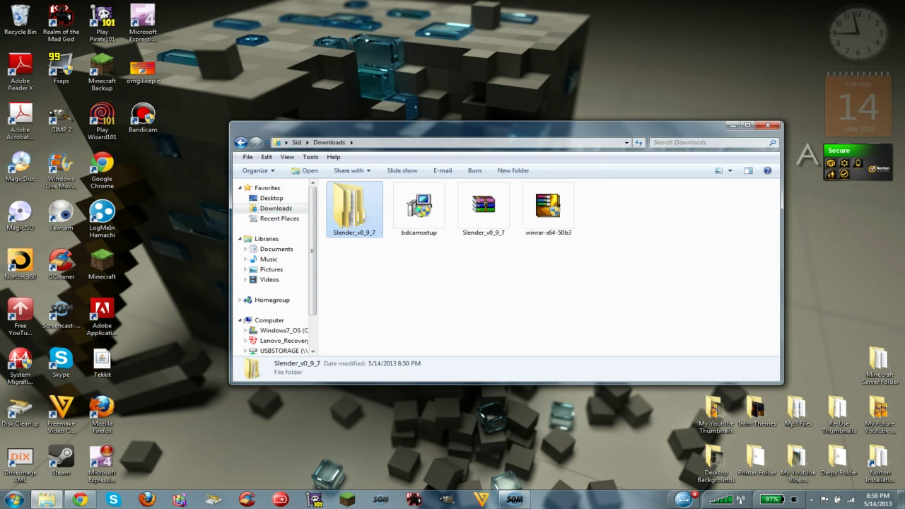
pyautogui.moveTo(473, 265); pyautogui.dragTo(424, 260)
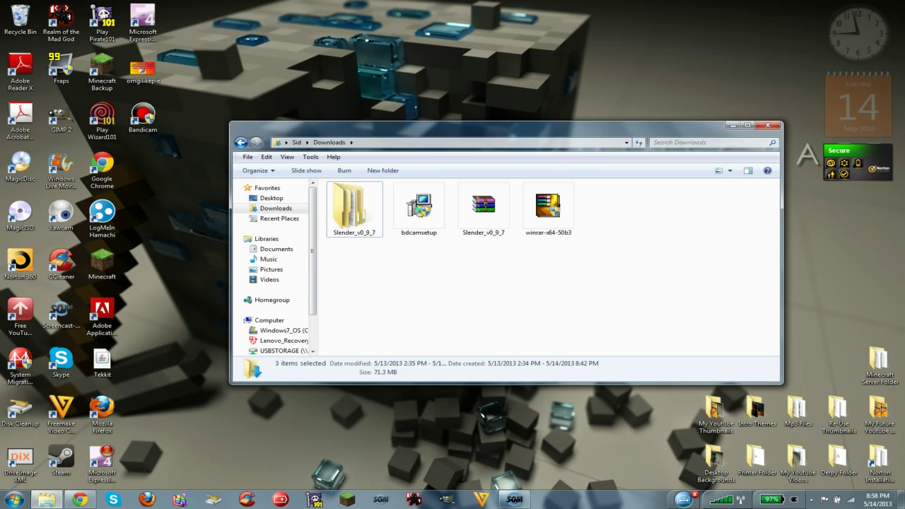
pyautogui.click(354, 210)
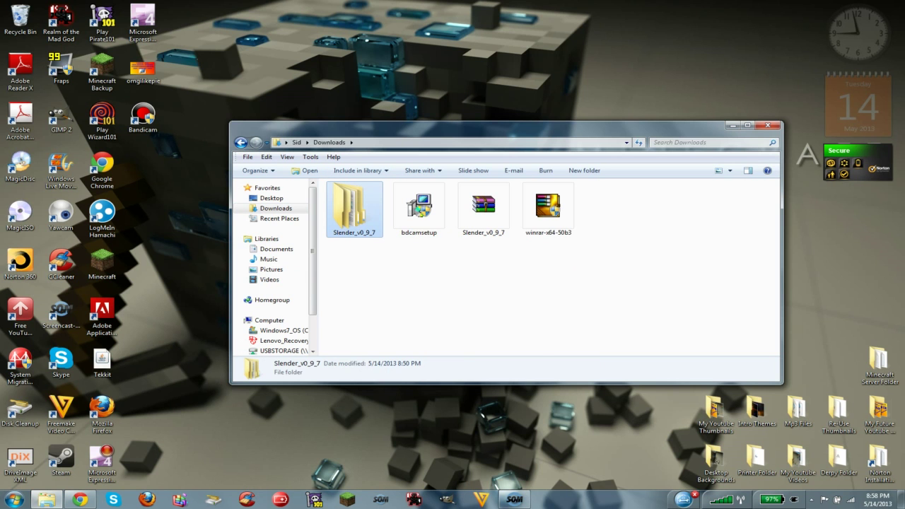
pyautogui.rightClick(364, 212)
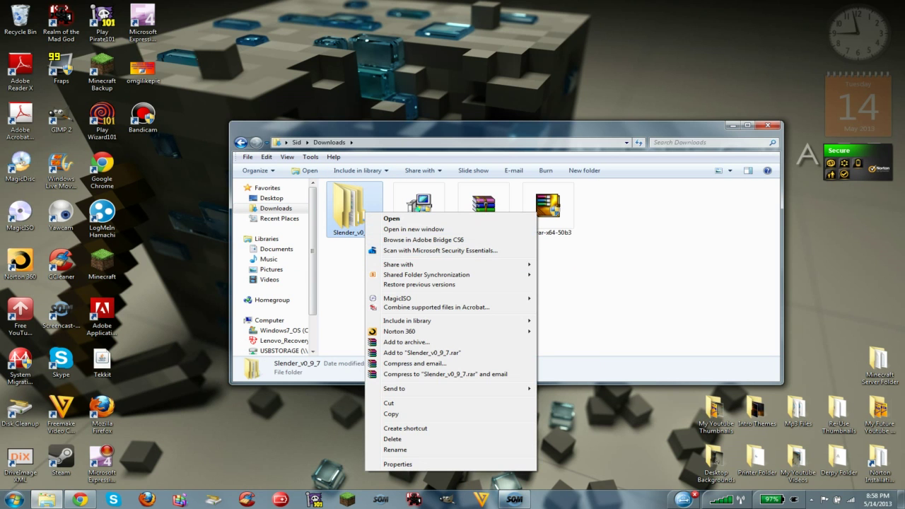
pyautogui.click(572, 283)
pyautogui.rightClick(351, 220)
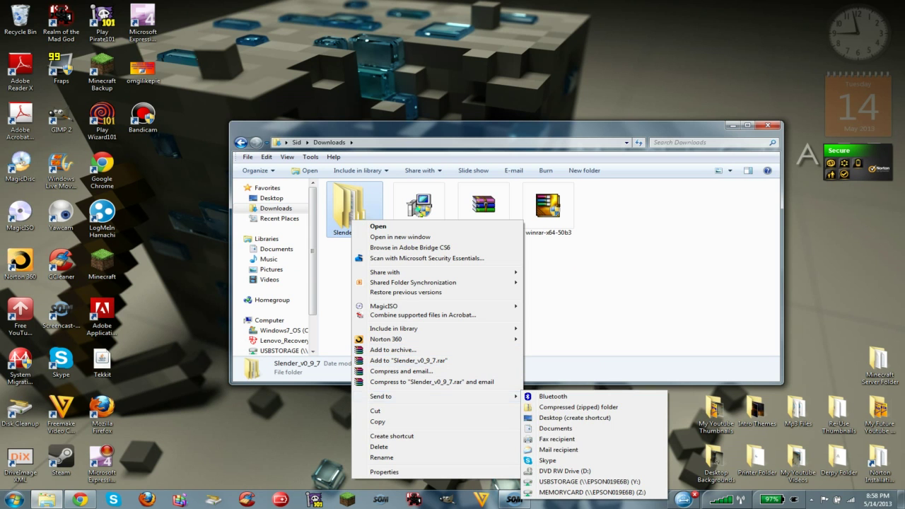
pyautogui.moveTo(439, 397)
pyautogui.click(578, 407)
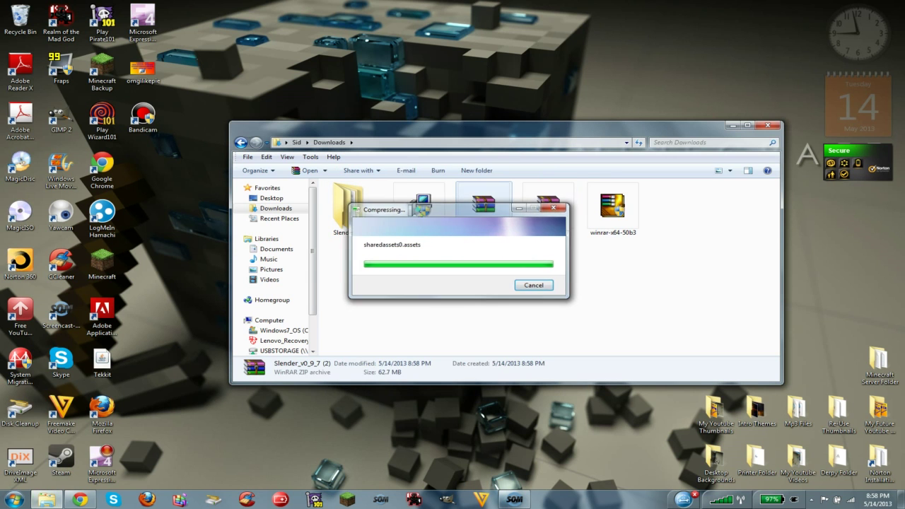
# Extract the original Slender_v0_9_7 archive to the default Slender_v0_9_7 destination path, replacing all existing files
pyautogui.rightClick(482, 218)
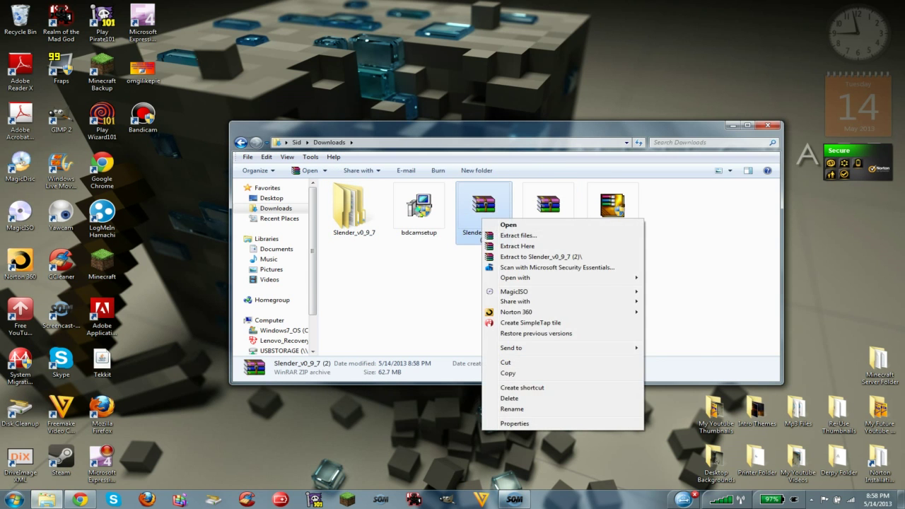
pyautogui.rightClick(534, 201)
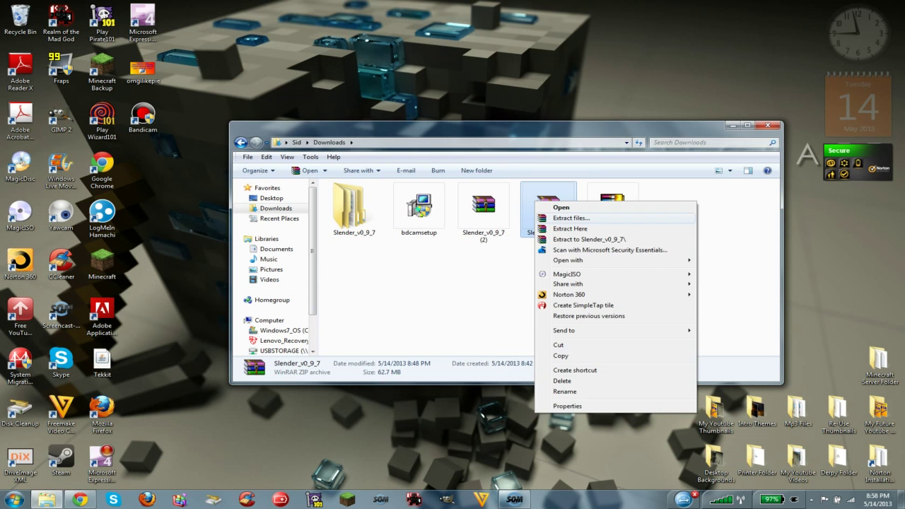
pyautogui.click(565, 218)
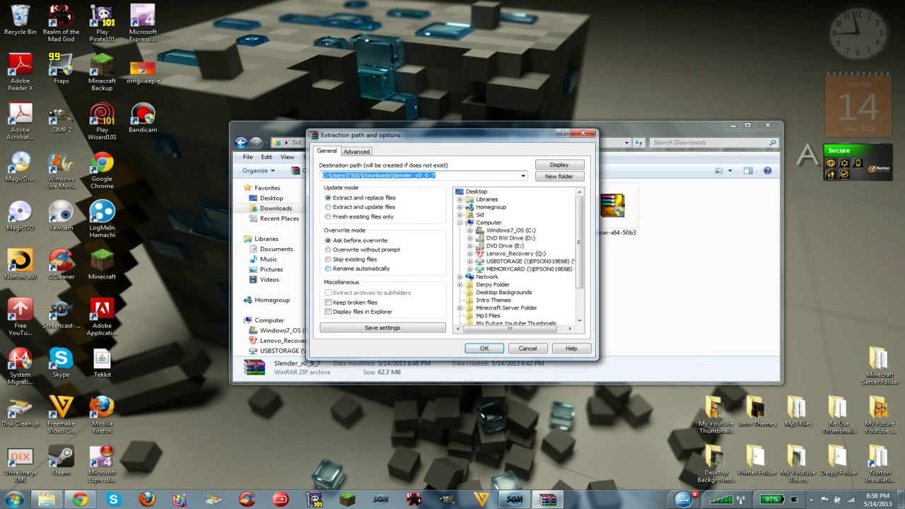
pyautogui.press('Return')
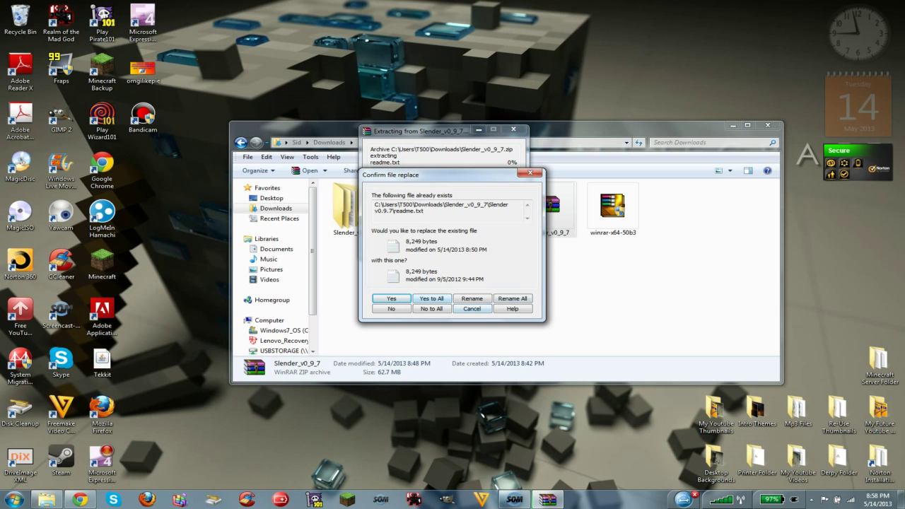
pyautogui.click(431, 298)
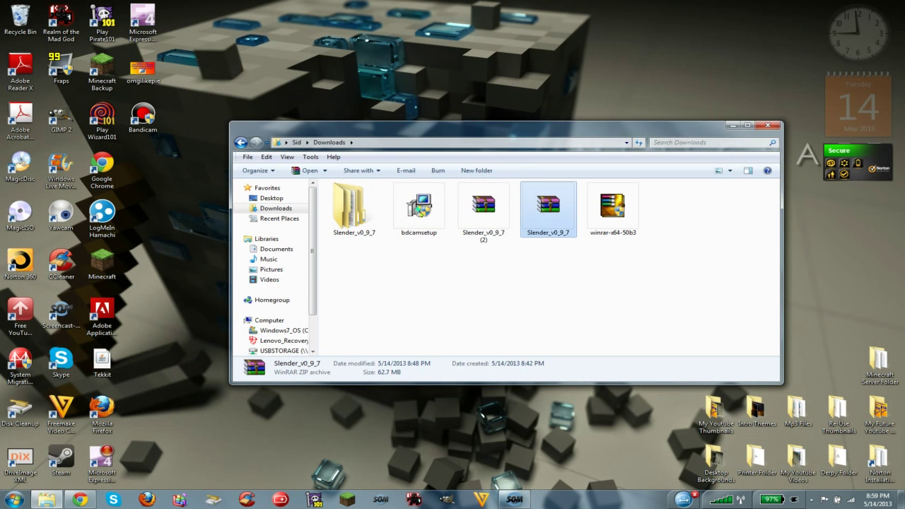
# Delete all items in the Downloads folder and close its window
pyautogui.click(566, 285)
pyautogui.moveTo(690, 297); pyautogui.dragTo(327, 182)
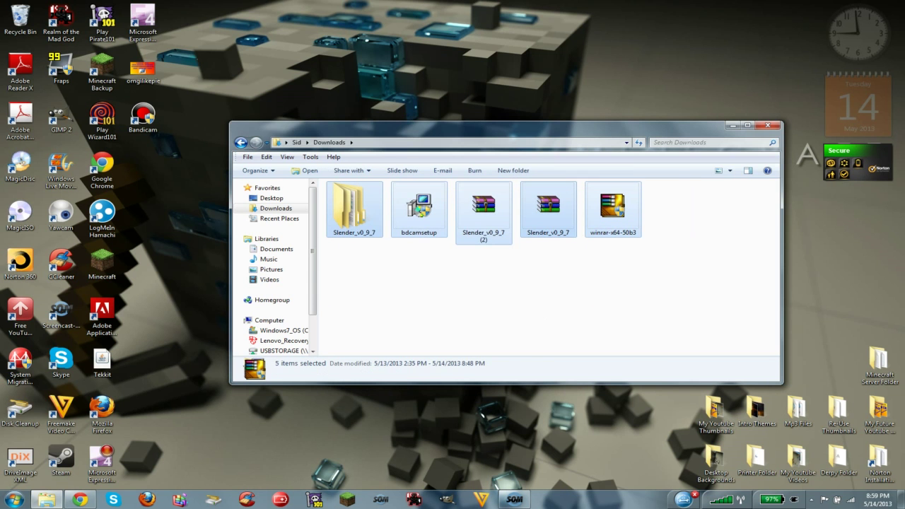
pyautogui.press('Delete')
pyautogui.press('Return')
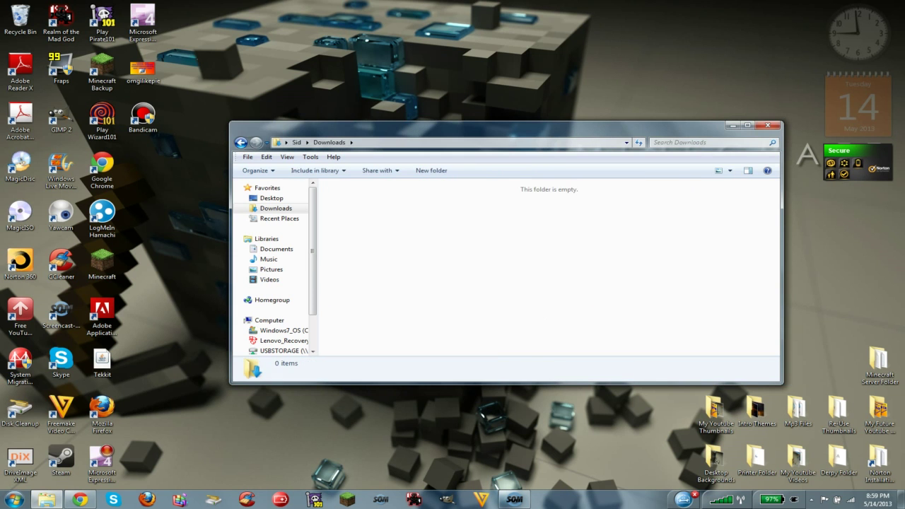
pyautogui.click(768, 125)
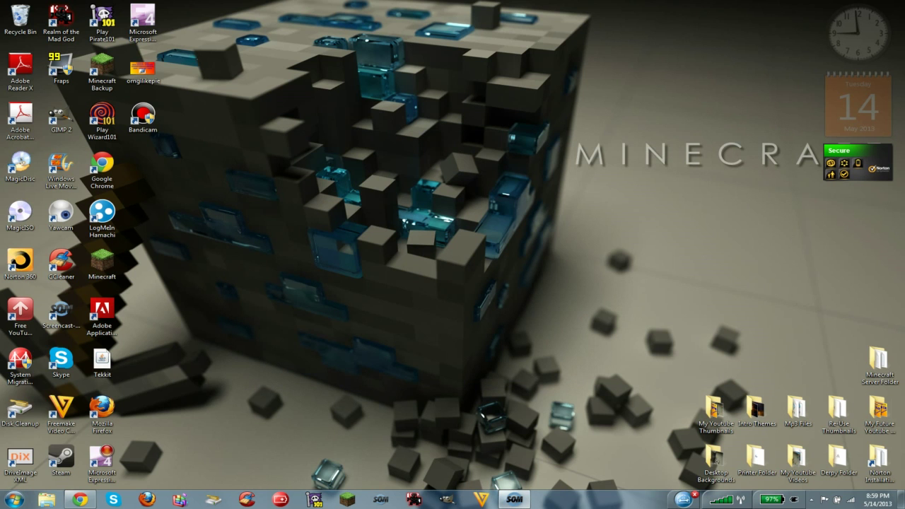